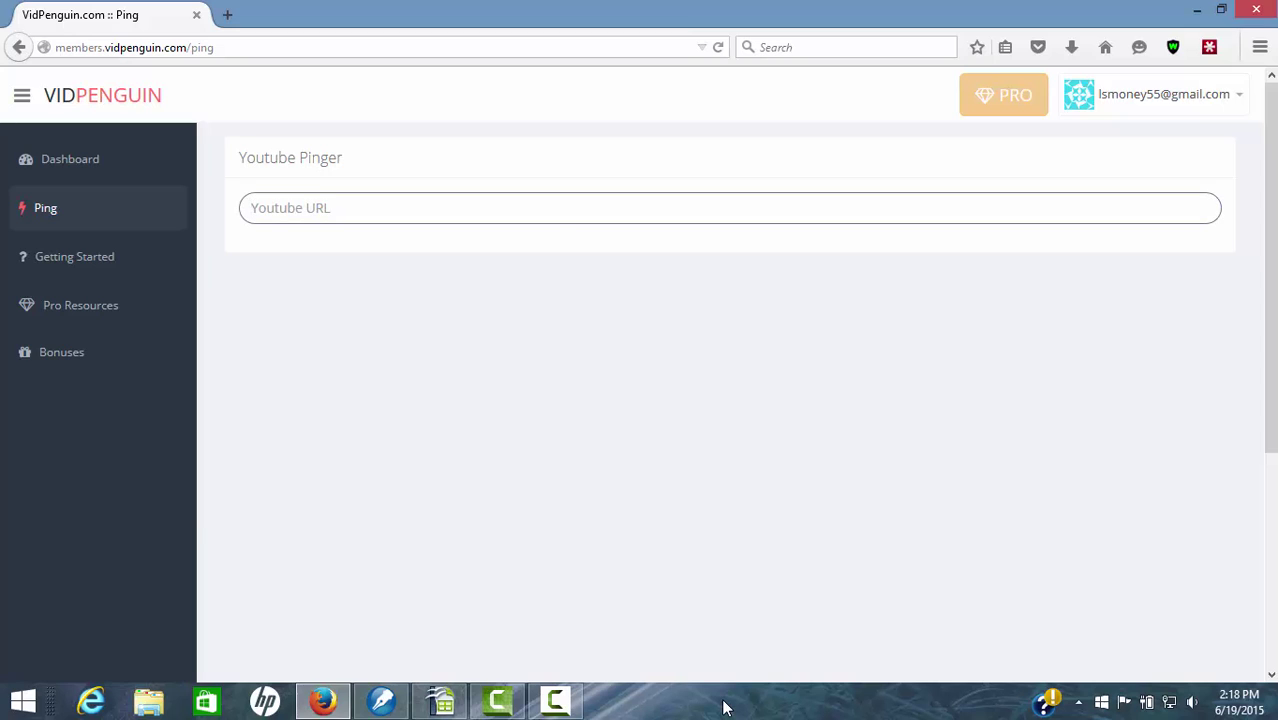
Paste the YouTube video address into the Youtube URL field so the Chiropractor Chesterfield Mo video loads
right_click(350, 211)
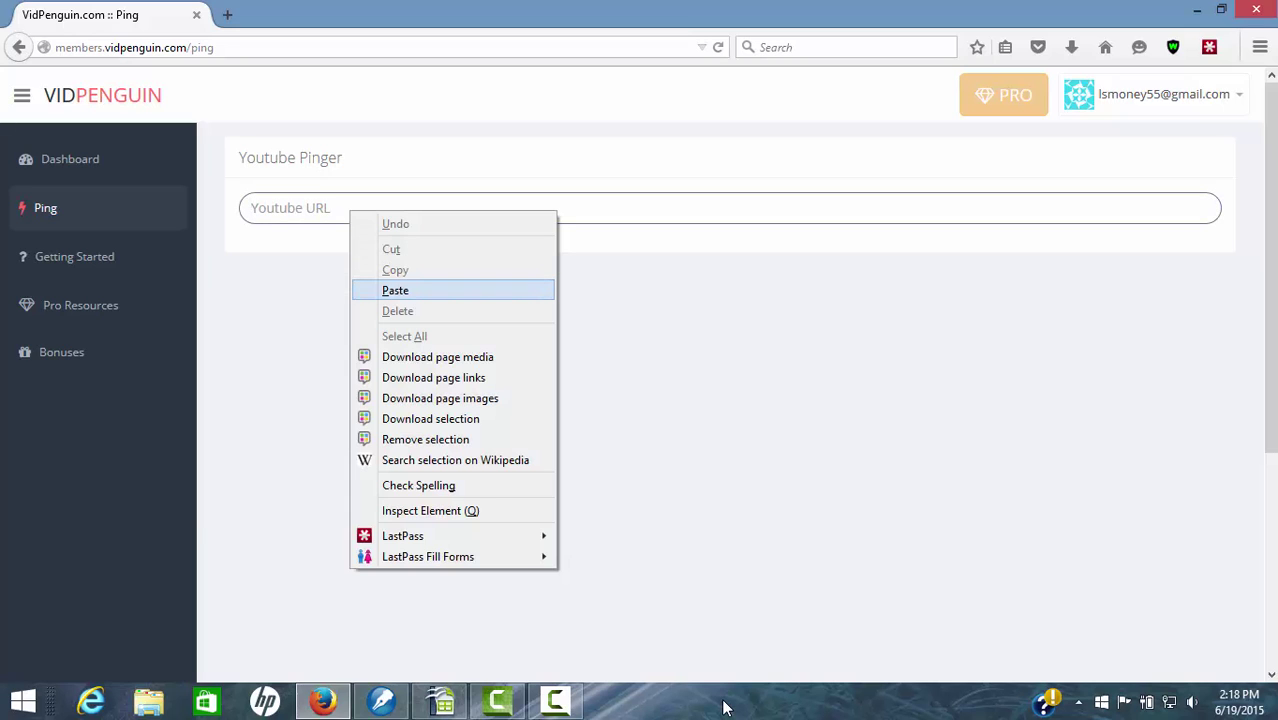
key("Return")
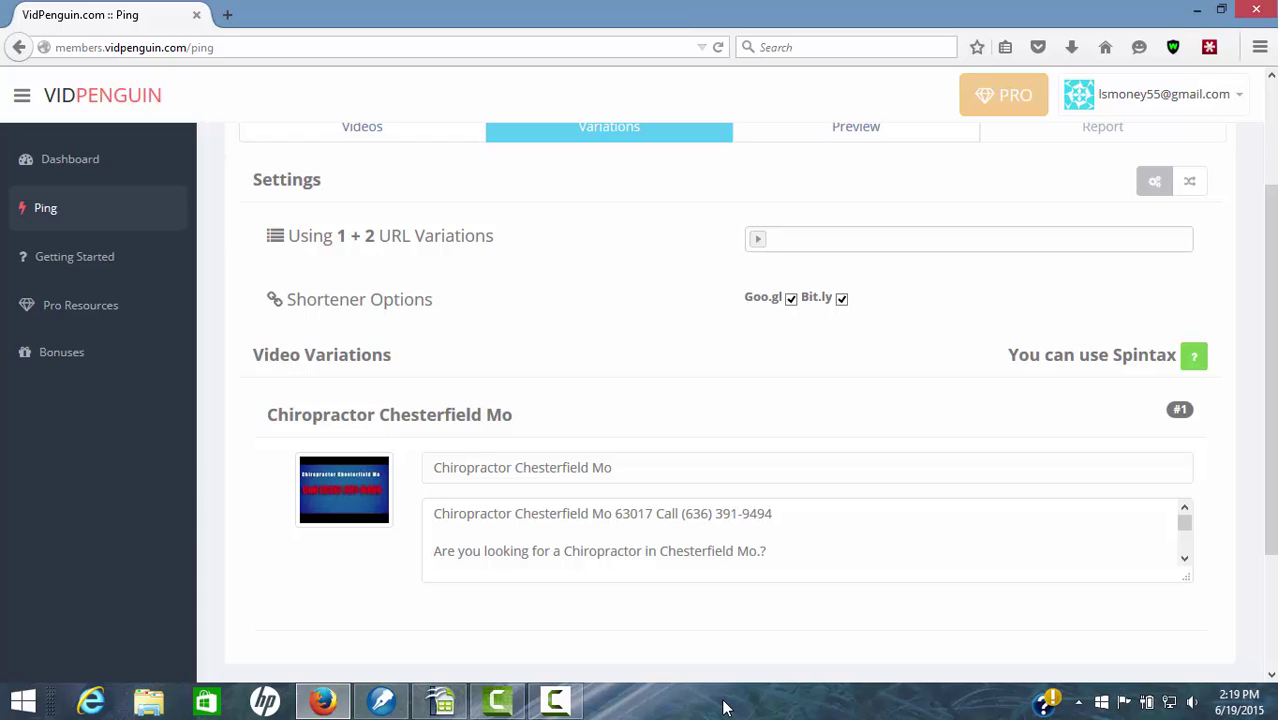
Raise the URL Variations slider to its maximum of 22 + 2
key("Right")
key("Right")
key("Right")
key("Right")
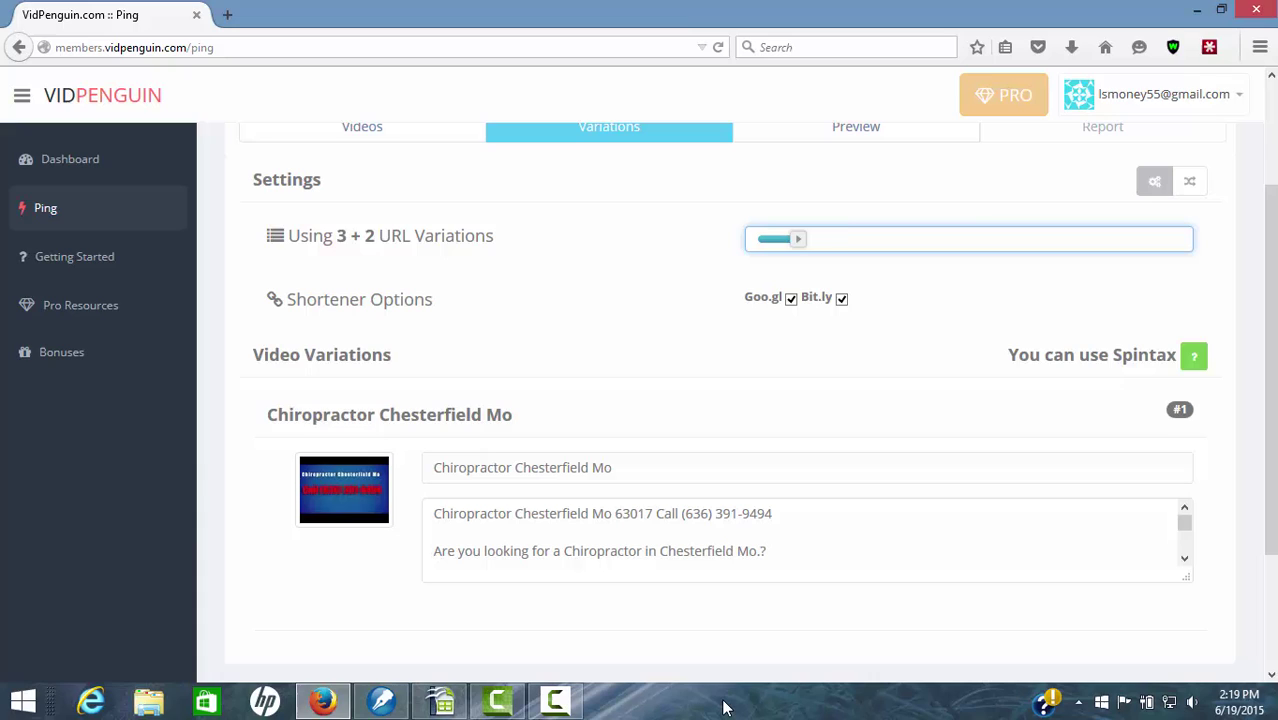
key("Right")
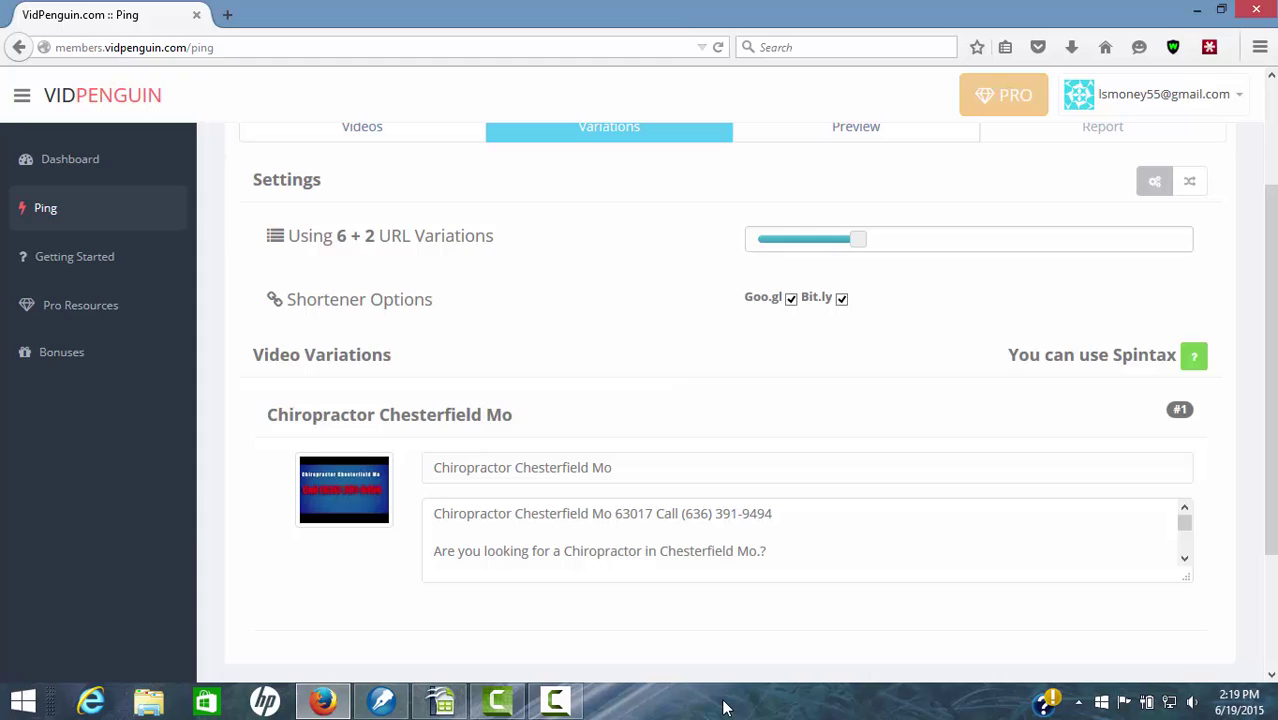
key("Right")
key("Right")
key("Right")
key("Right")
key("Right")
key("Right")
key("Right")
key("Right")
key("Right")
key("Right")
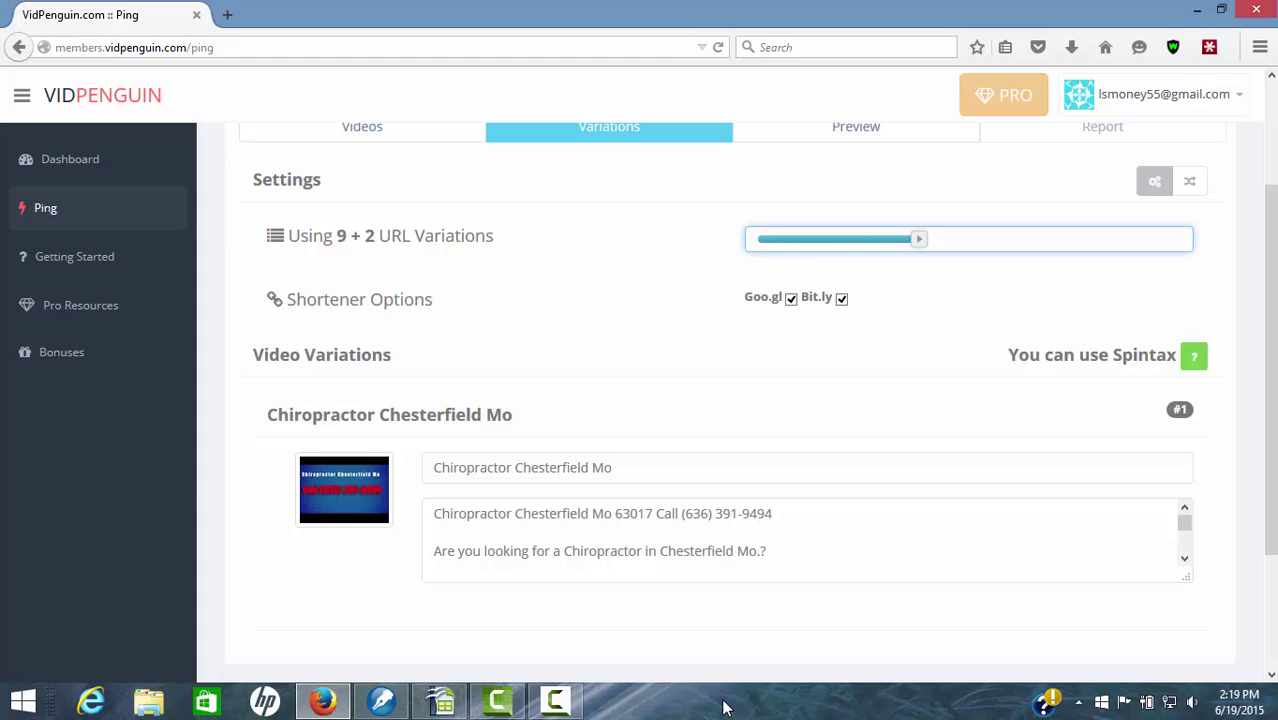
key("Right")
key("Right")
key("Right")
key("Right")
key("Right")
key("Right")
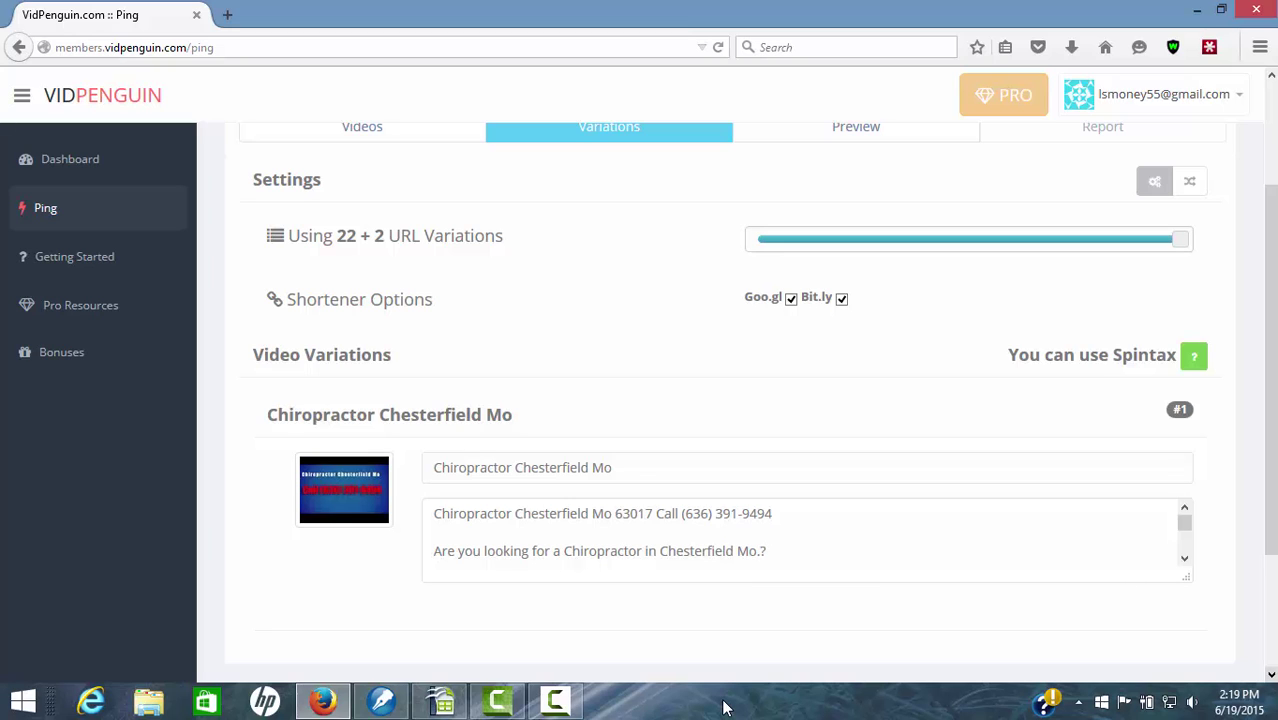
scroll(725, 707, "down", 3)
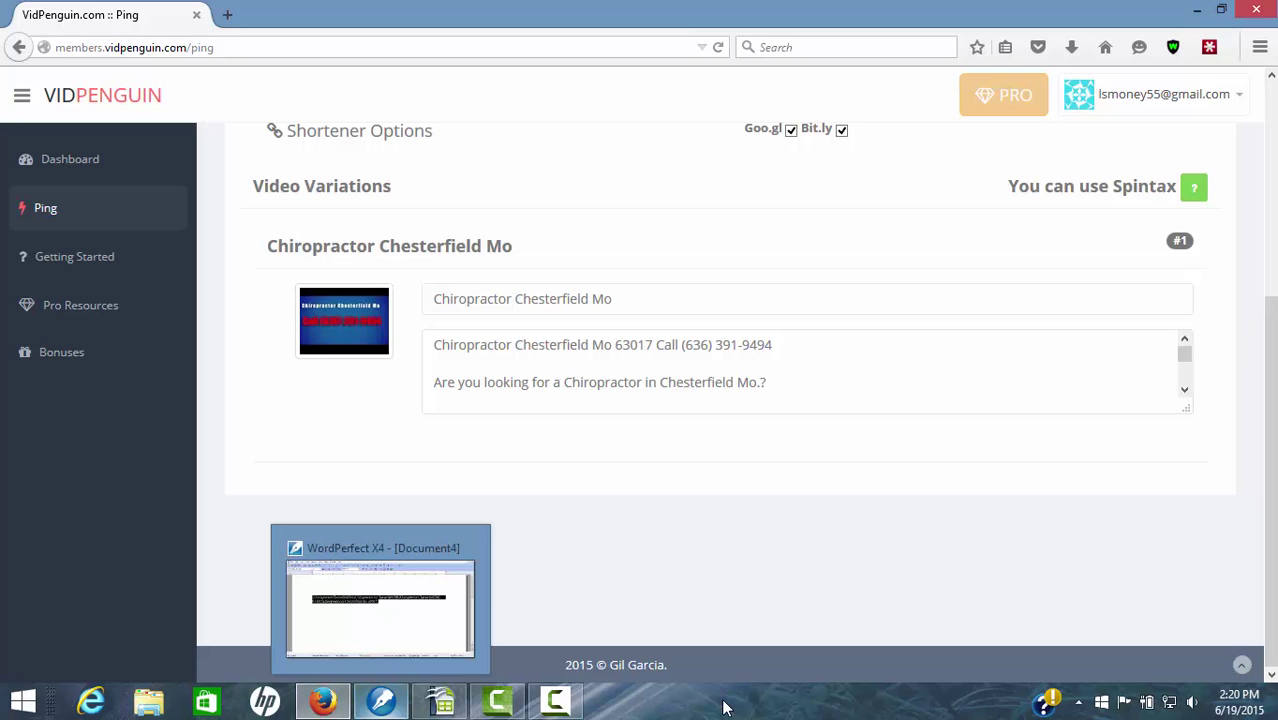
Copy the four-way spintax title list from WordPerfect Document4 and return to VidPenguin
key("alt+Tab")
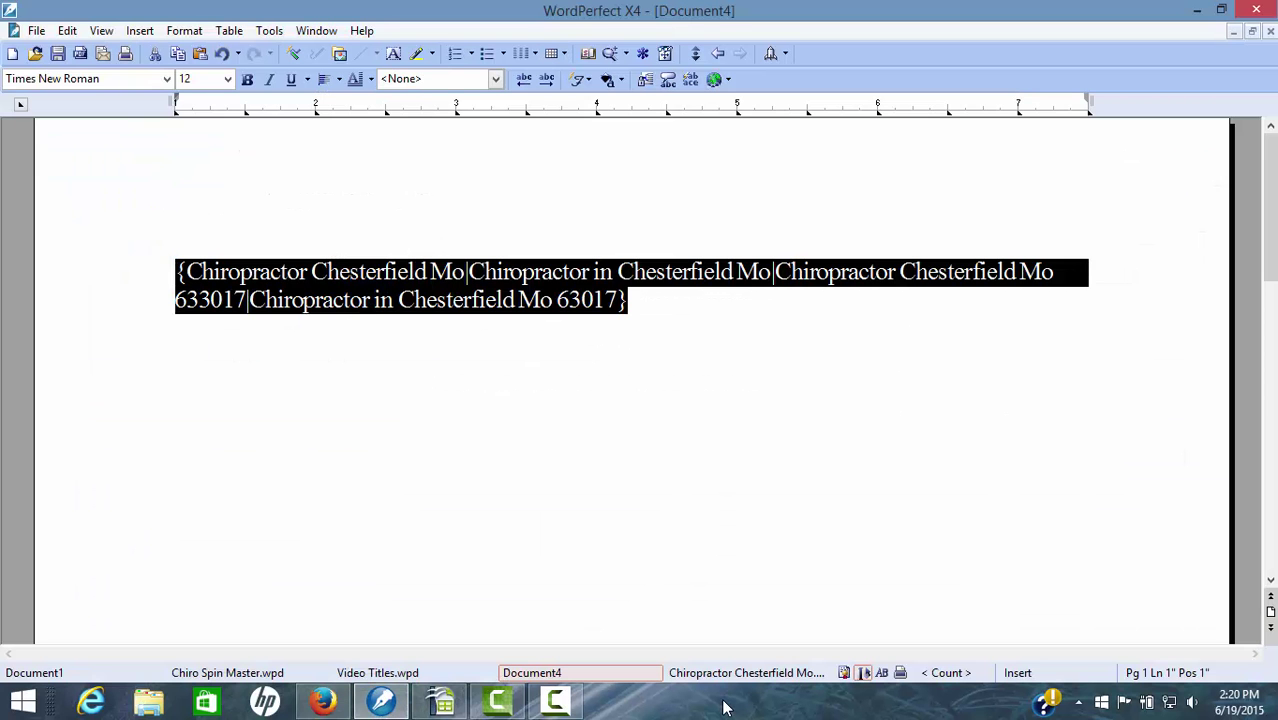
key("shift+F10")
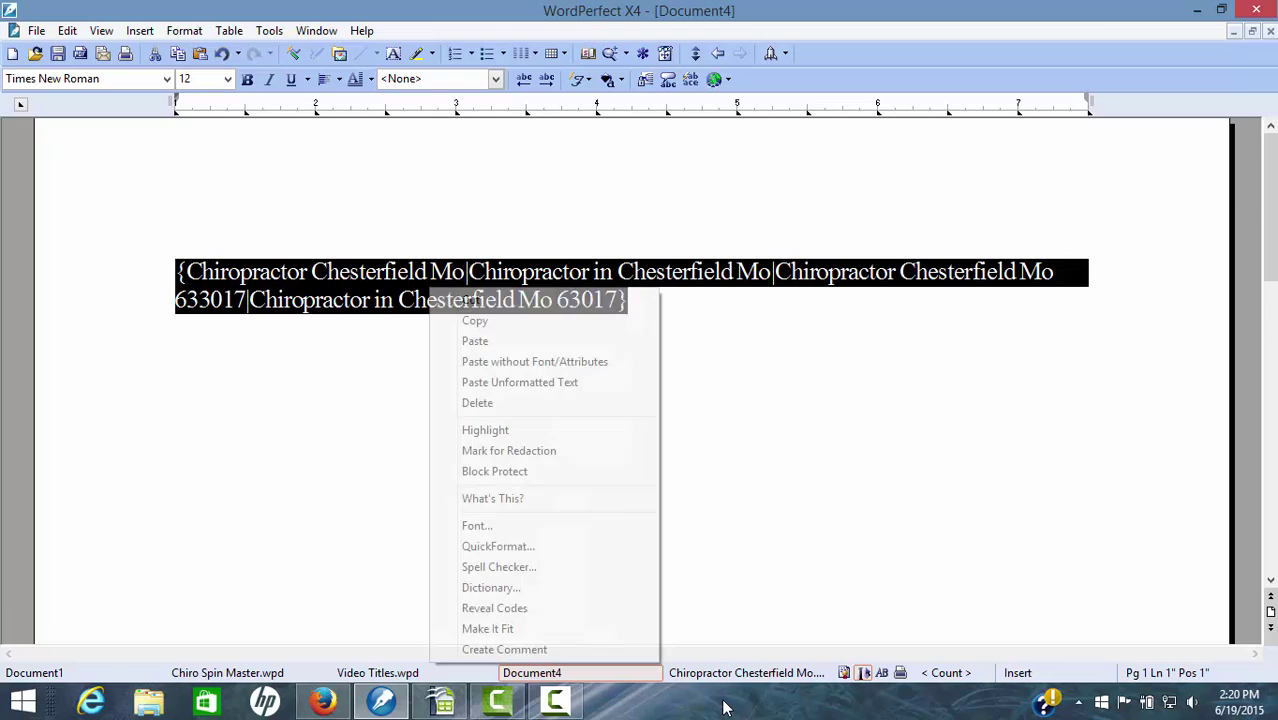
key("Down")
key("Down")
key("Return")
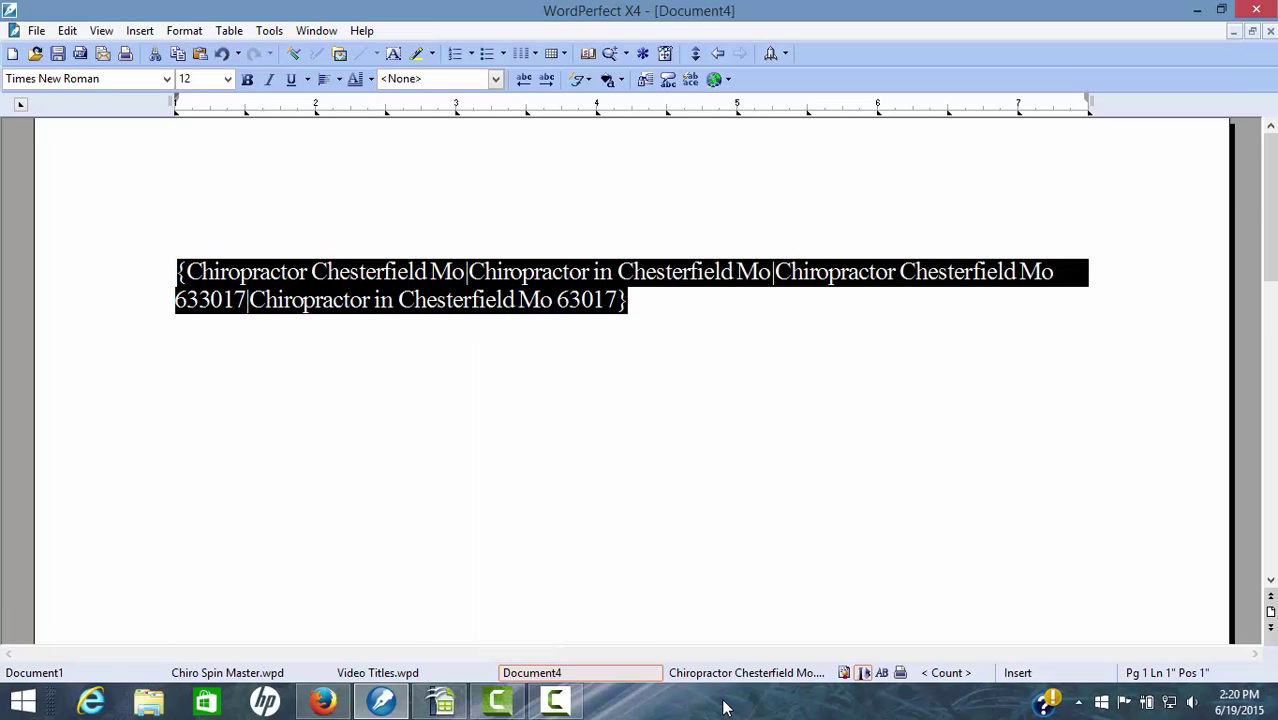
key("alt+Tab")
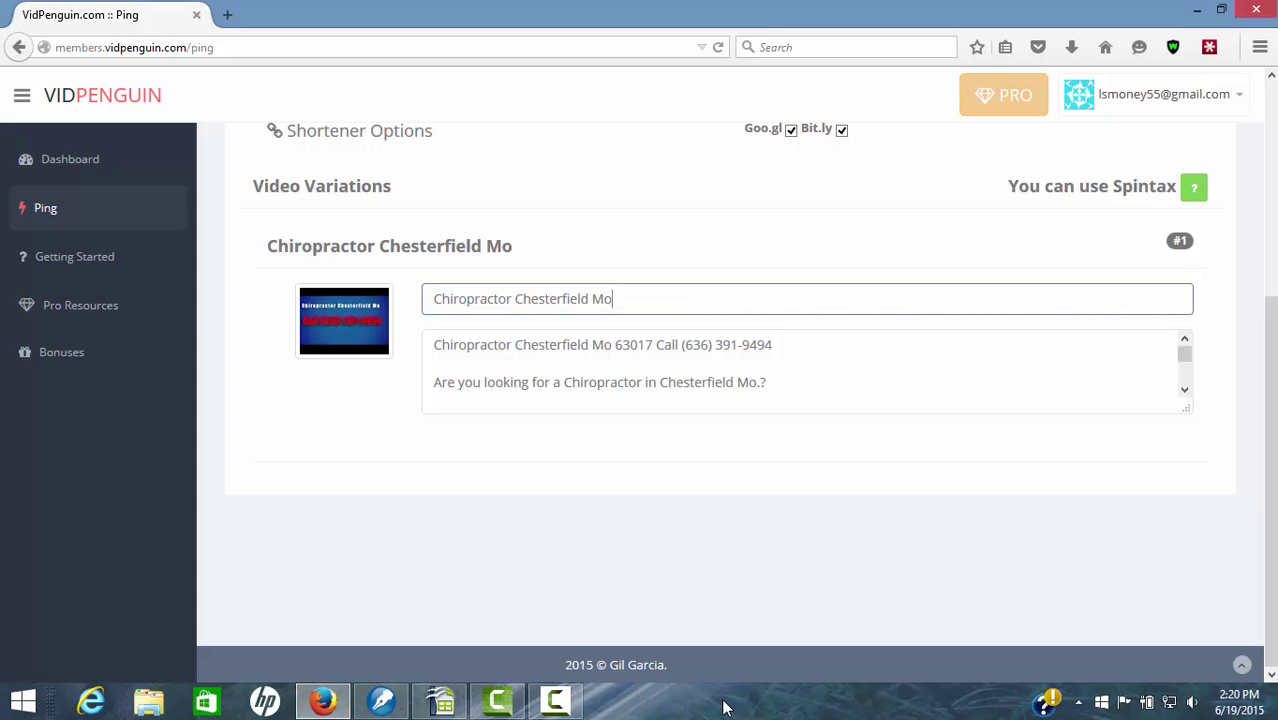
Replace variation #1's plain Video Title with the pasted Chiropractor Chesterfield spintax titles
key("BackSpace")
key("BackSpace")
key("BackSpace")
key("BackSpace")
key("BackSpace")
key("BackSpace")
key("BackSpace")
key("BackSpace")
key("BackSpace")
key("BackSpace")
key("BackSpace")
key("BackSpace")
key("BackSpace")
key("BackSpace")
key("BackSpace")
key("BackSpace")
key("BackSpace")
key("BackSpace")
key("BackSpace")
key("BackSpace")
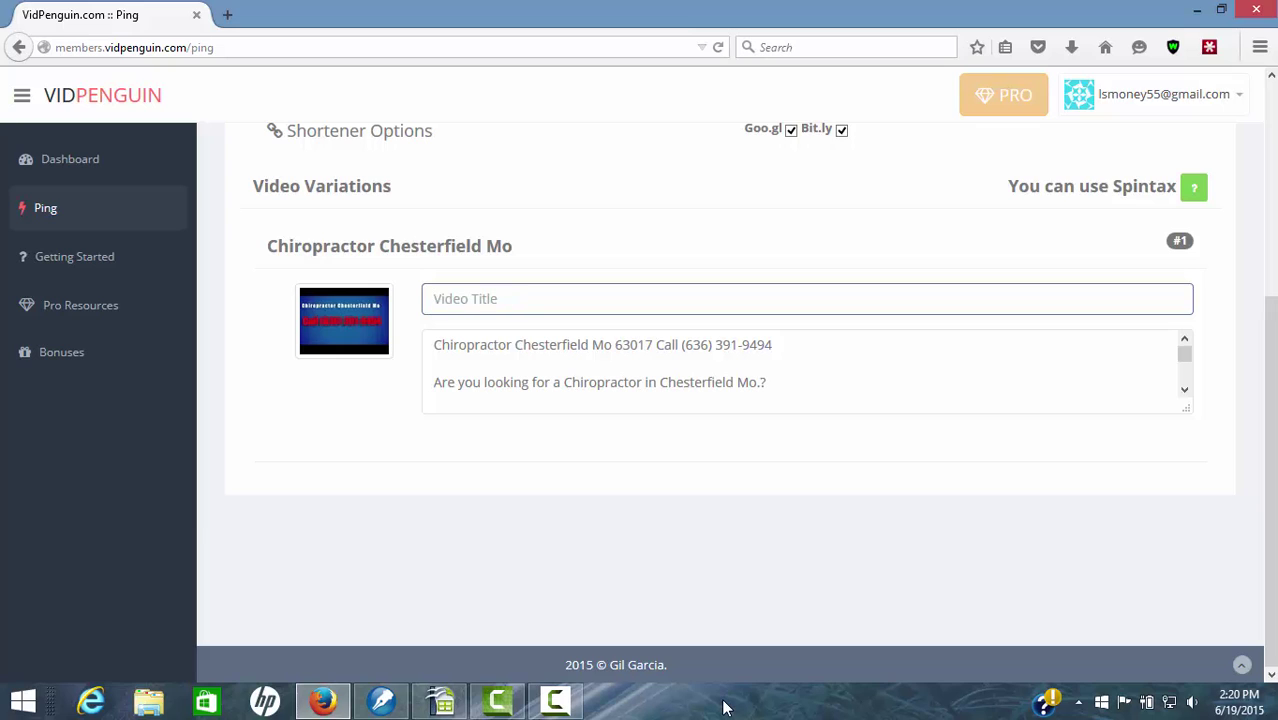
key("shift+F10")
key("Down")
key("Down")
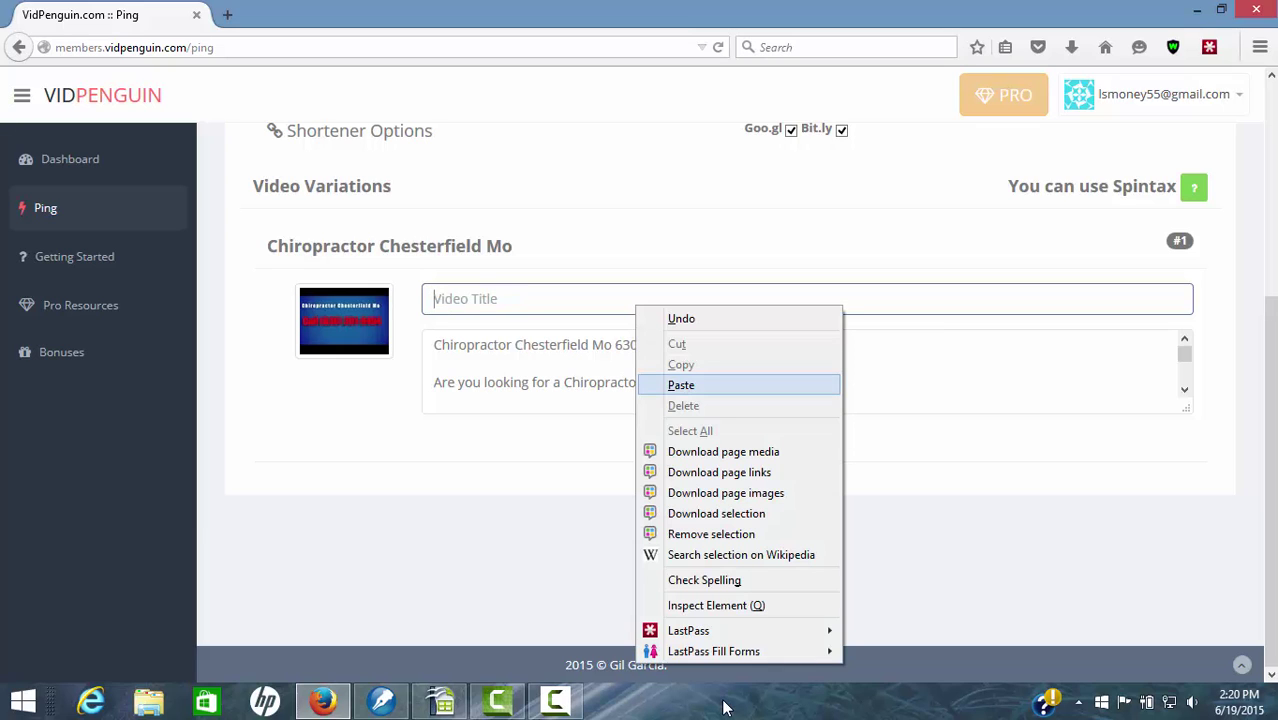
key("Return")
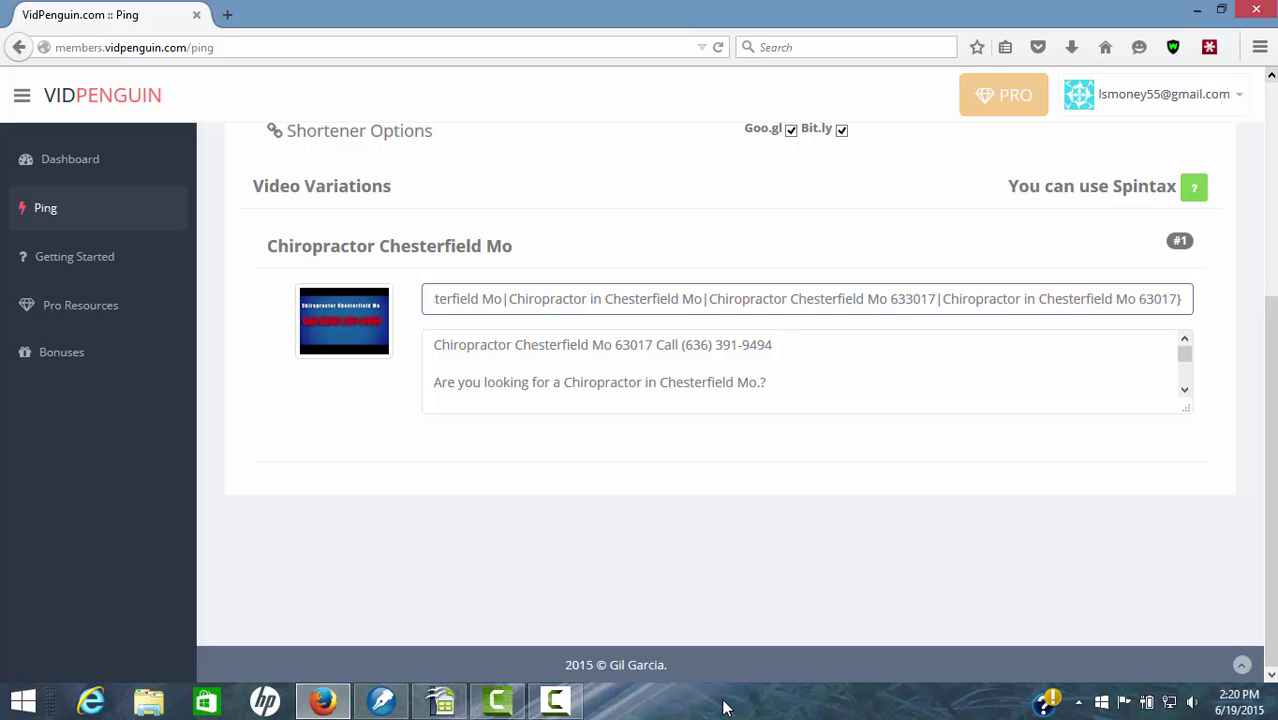
scroll(726, 707, "up", 3)
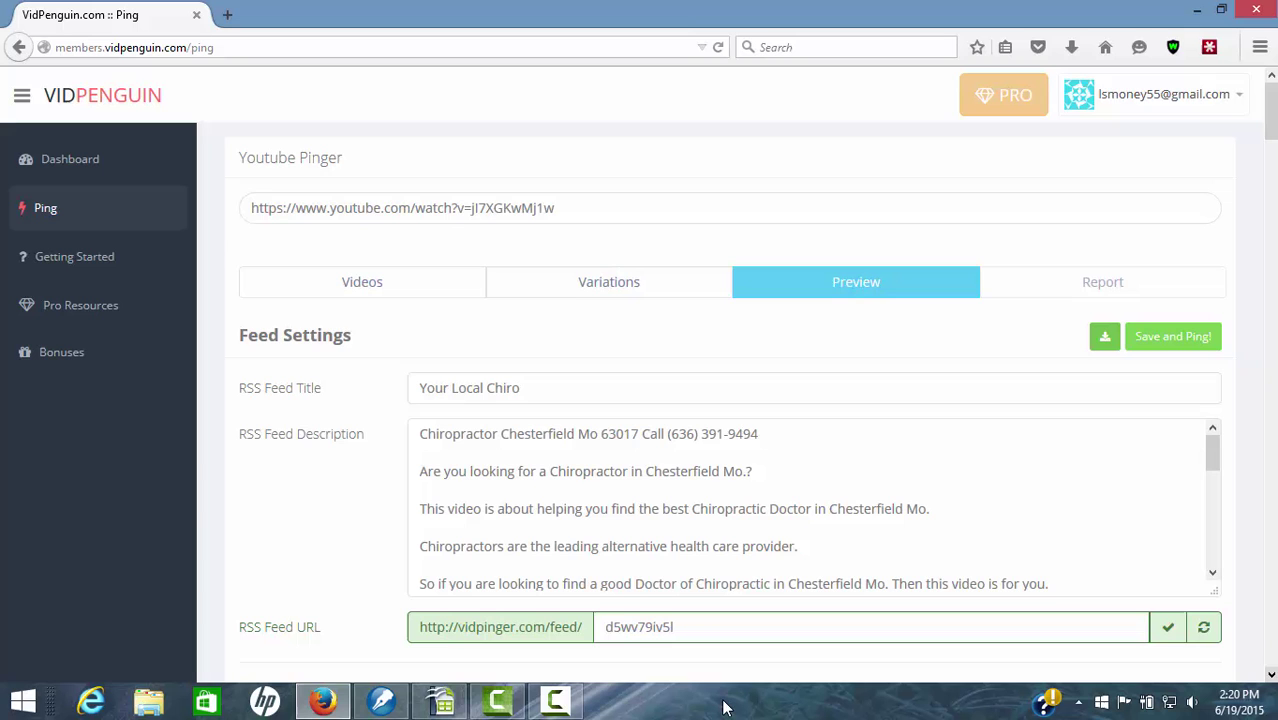
key("Down")
key("Down")
key("Down")
key("Down")
key("Down")
key("Down")
key("Down")
key("Down")
key("Down")
key("Down")
key("Down")
key("Down")
key("Down")
key("Down")
key("Down")
key("Down")
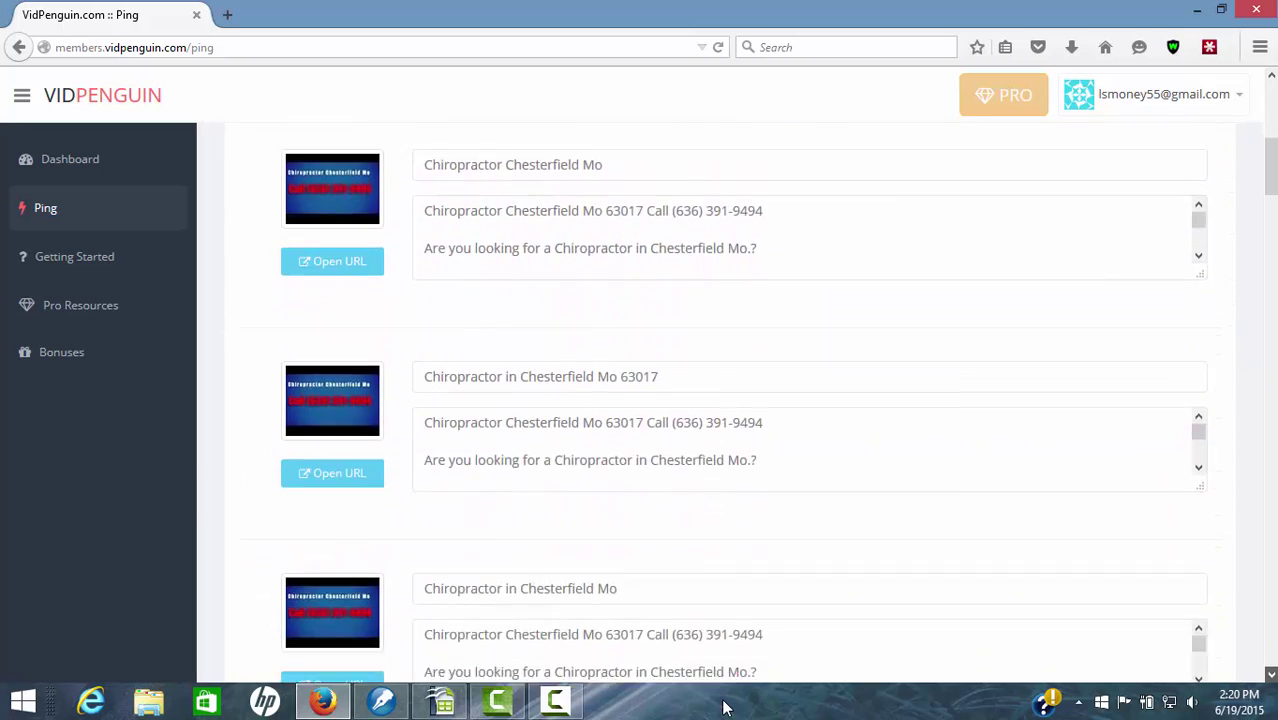
key("Down")
key("Down")
key("Down")
key("Down")
key("Down")
key("Down")
key("Down")
key("Down")
key("Down")
key("Down")
key("Down")
key("Down")
key("Down")
key("Down")
key("Down")
key("Down")
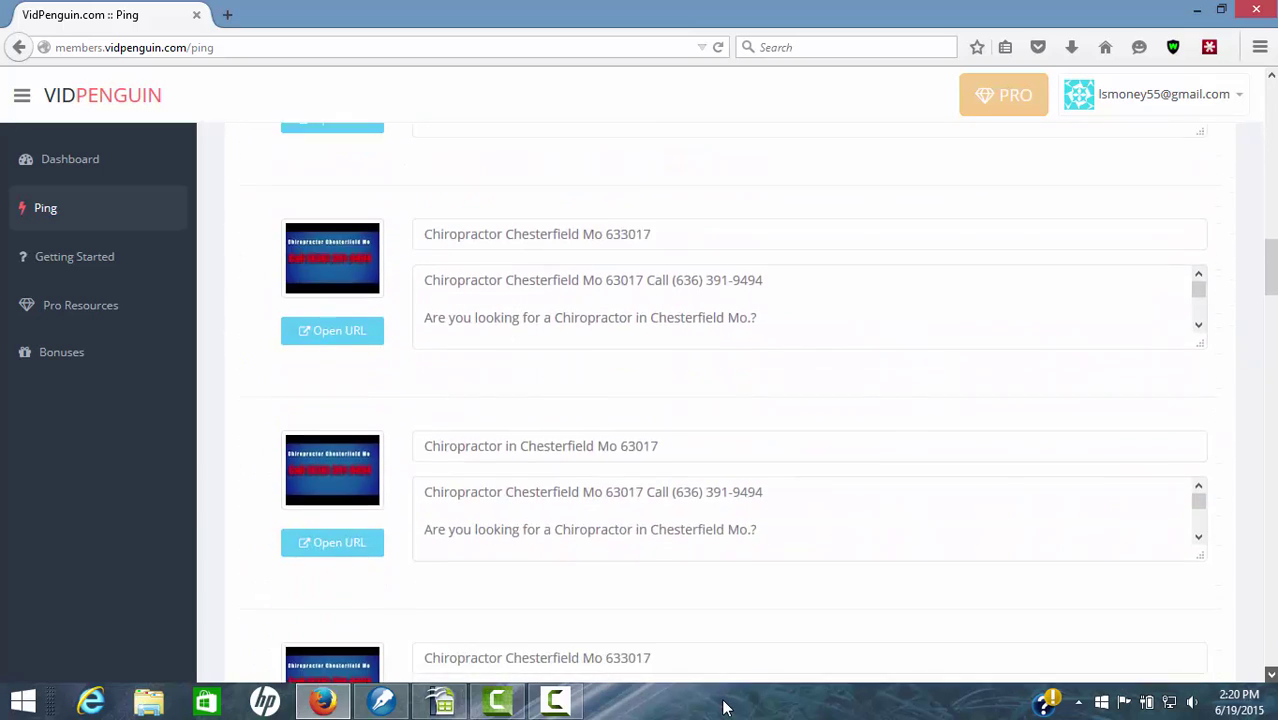
key("Down")
key("Down")
key("Down")
key("Down")
key("Down")
key("Down")
key("Down")
key("Down")
key("Down")
key("Down")
key("Down")
key("Down")
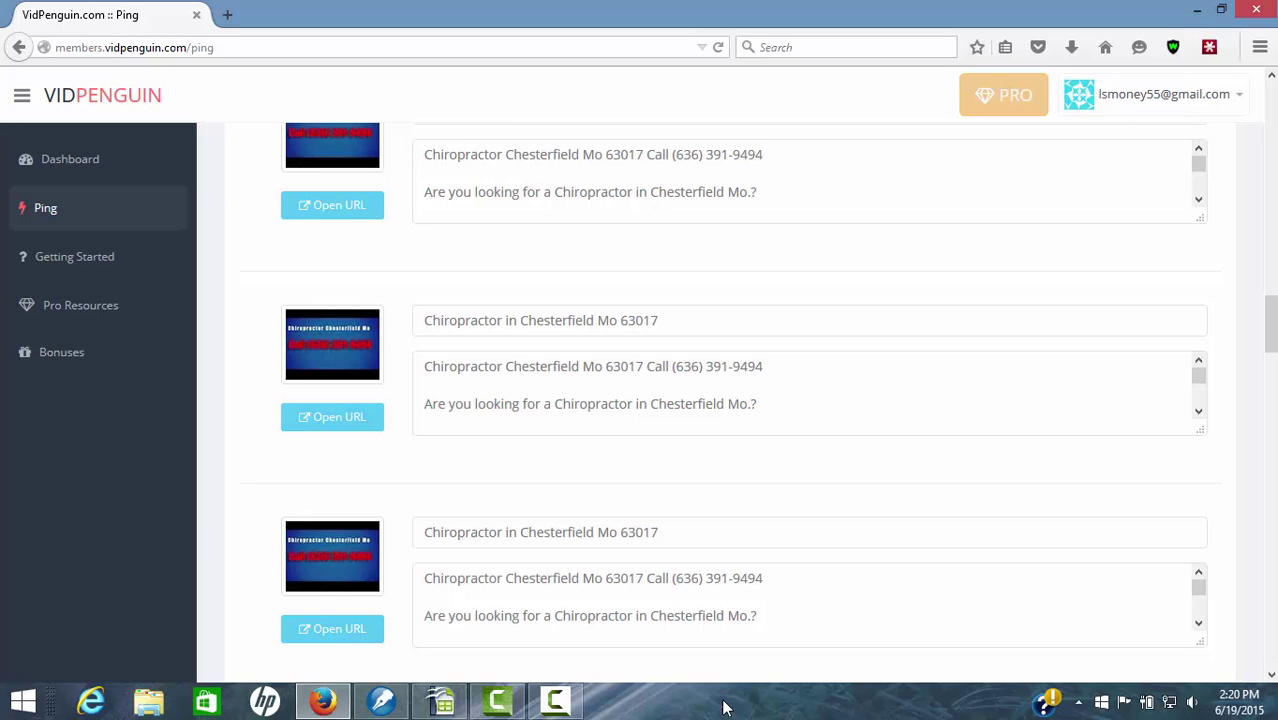
key("Down")
key("Down")
key("Down")
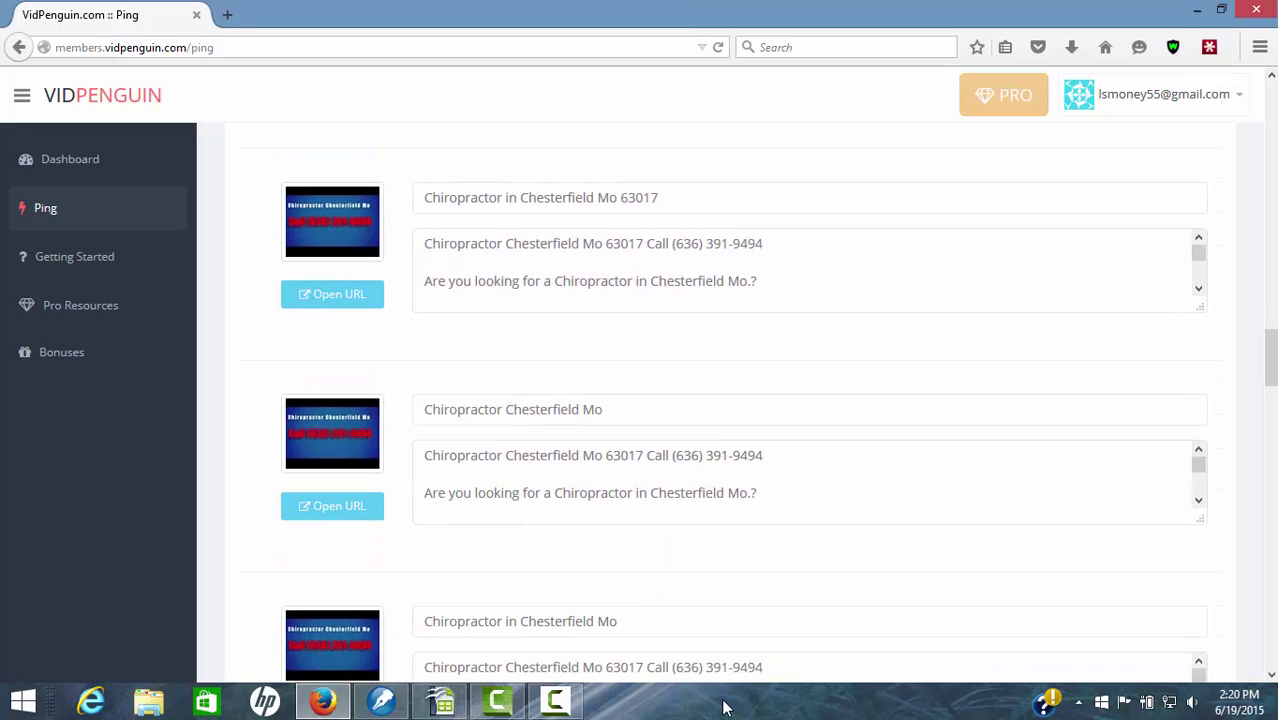
key("Down")
key("Down")
key("Down")
key("Down")
key("Down")
key("Down")
key("Down")
key("Down")
key("Down")
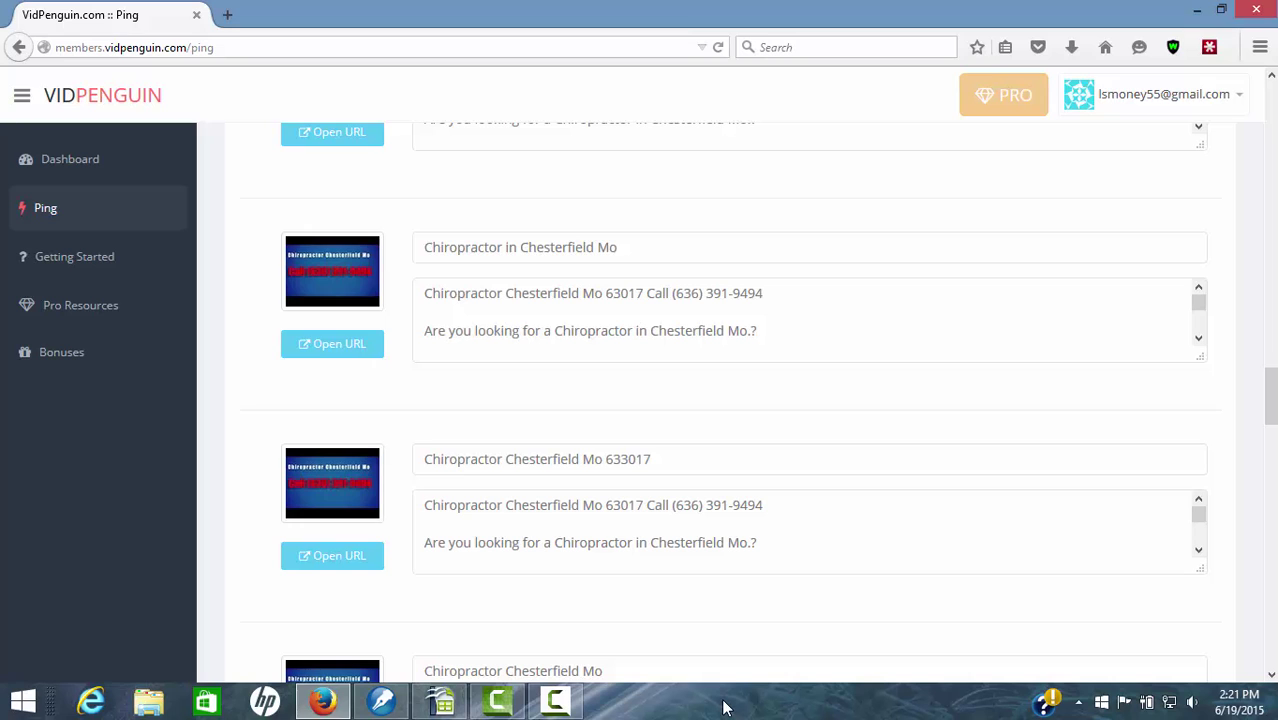
key("Down")
key("Down")
key("Down")
key("Down")
key("Down")
key("Down")
key("Down")
key("Down")
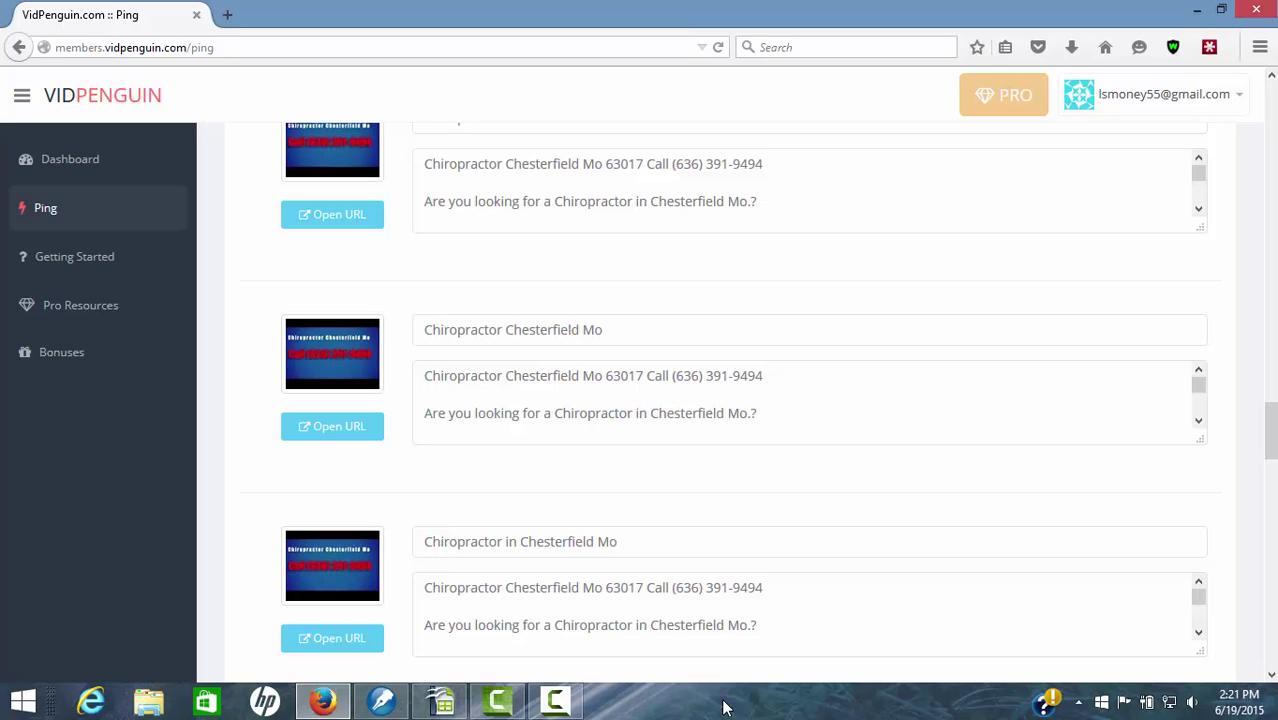
key("Down")
key("Down")
key("Down")
key("Down")
key("Down")
key("Down")
key("Down")
key("Down")
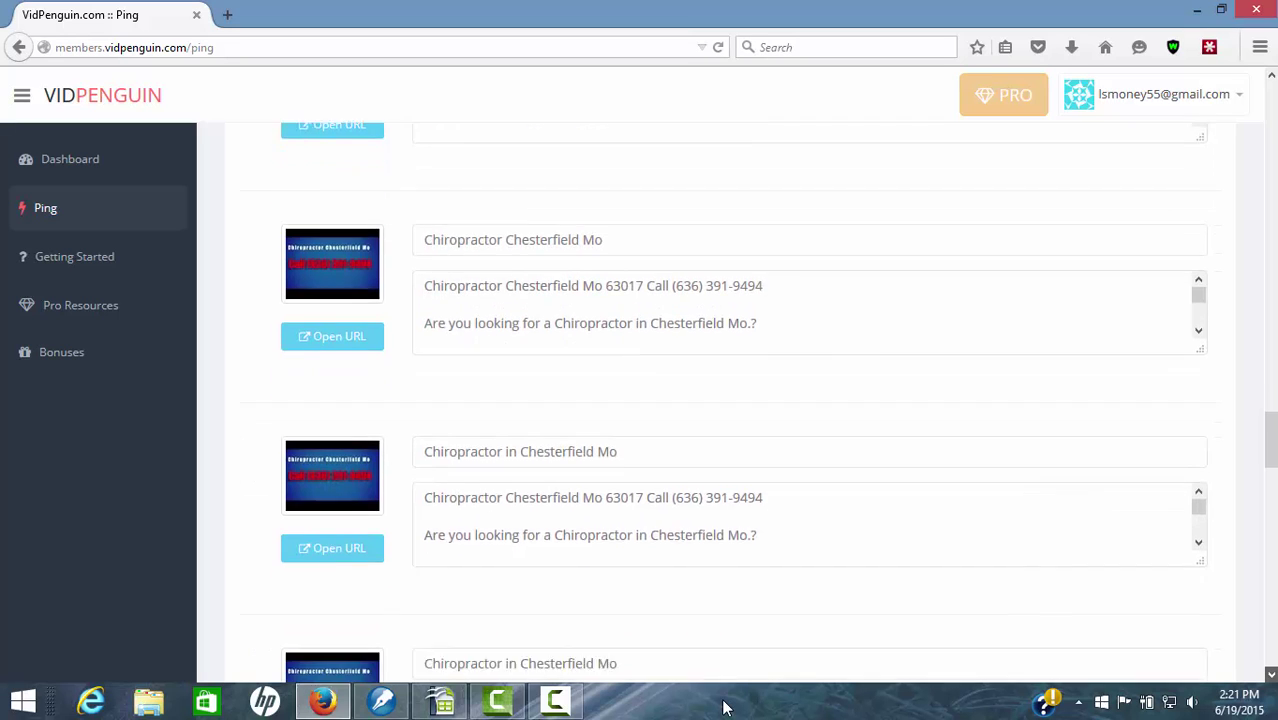
key("Down")
key("Down")
key("Down")
key("Down")
key("Down")
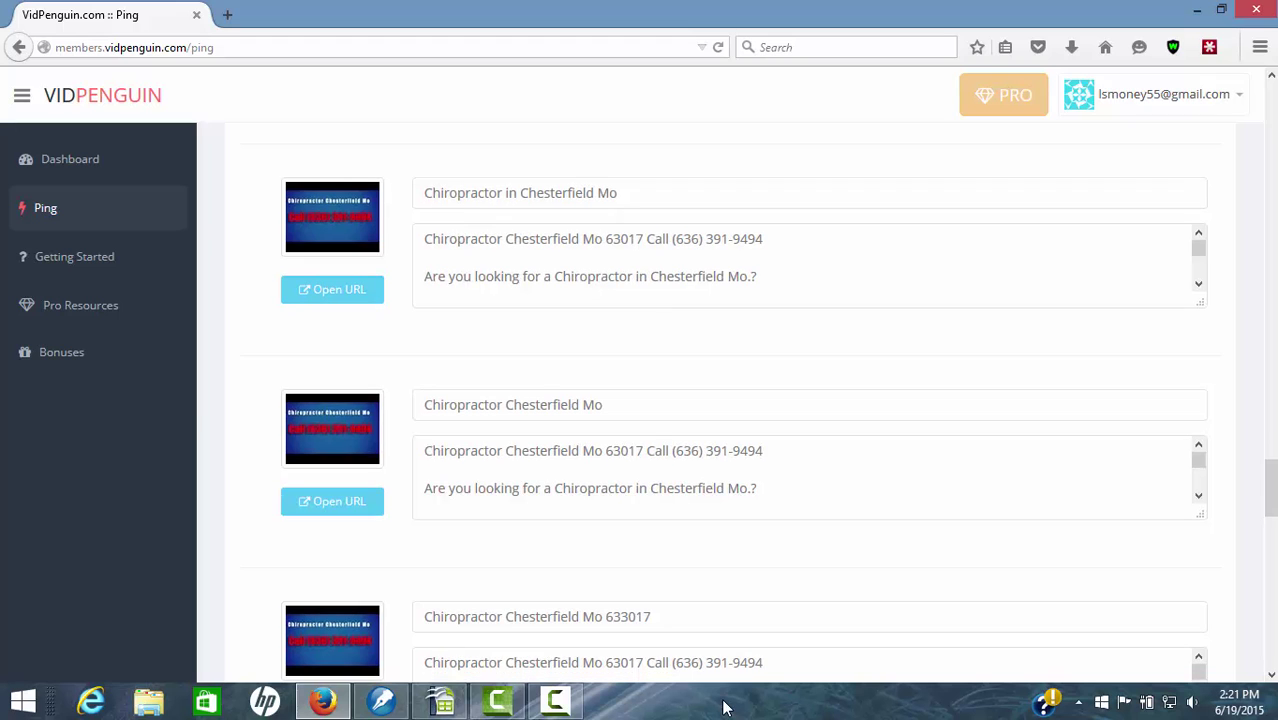
key("Page_Up")
key("Page_Up")
key("Page_Up")
key("Page_Up")
key("Page_Up")
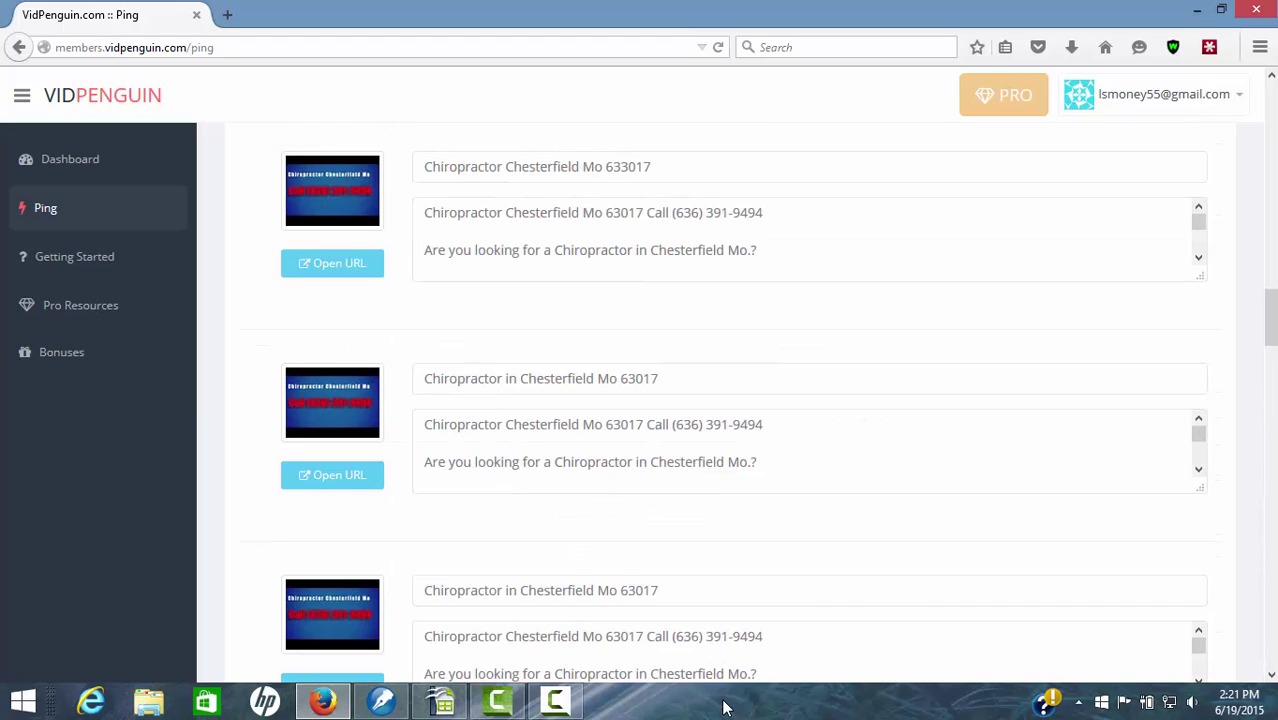
key("Page_Up")
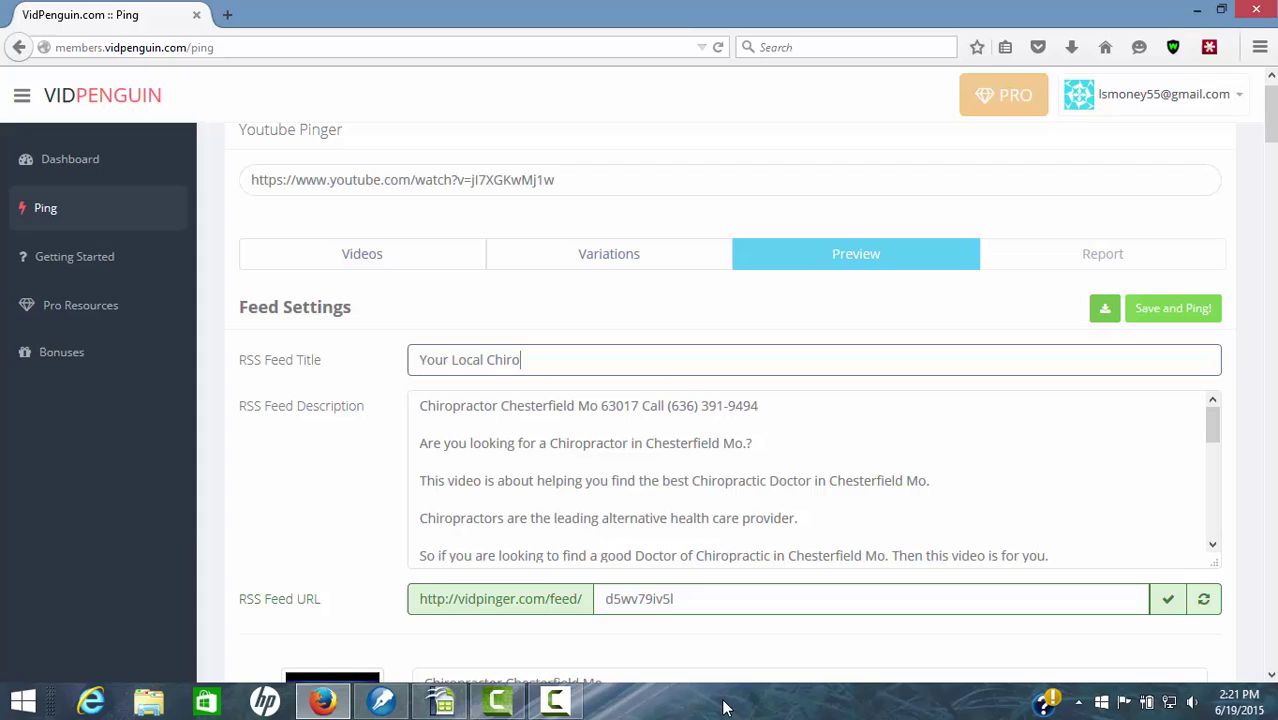
Change the RSS Feed Title from 'Your Local Chiro' to 'Chiropractor Chesterfield Mo'
key("BackSpace")
key("BackSpace")
key("BackSpace")
key("BackSpace")
key("BackSpace")
key("BackSpace")
key("BackSpace")
key("BackSpace")
key("BackSpace")
key("BackSpace")
key("BackSpace")
key("BackSpace")
key("BackSpace")
key("BackSpace")
key("BackSpace")
key("BackSpace")
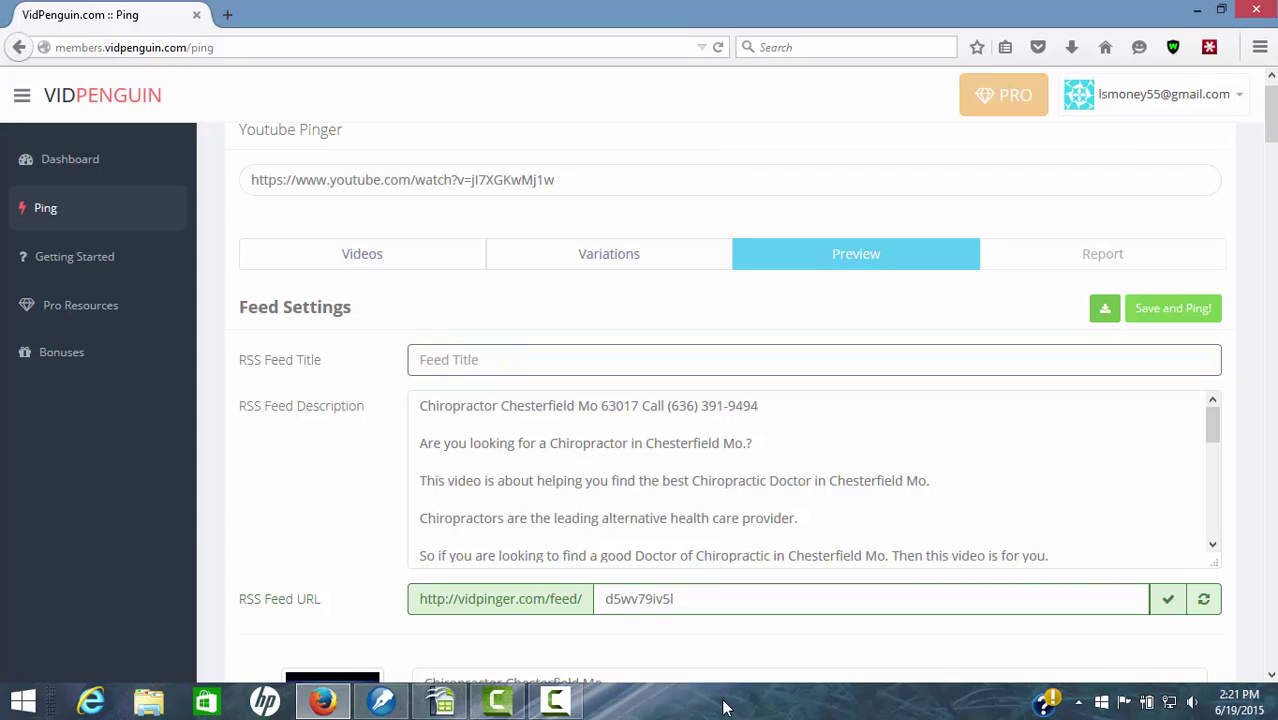
type("Chiropractor Chest")
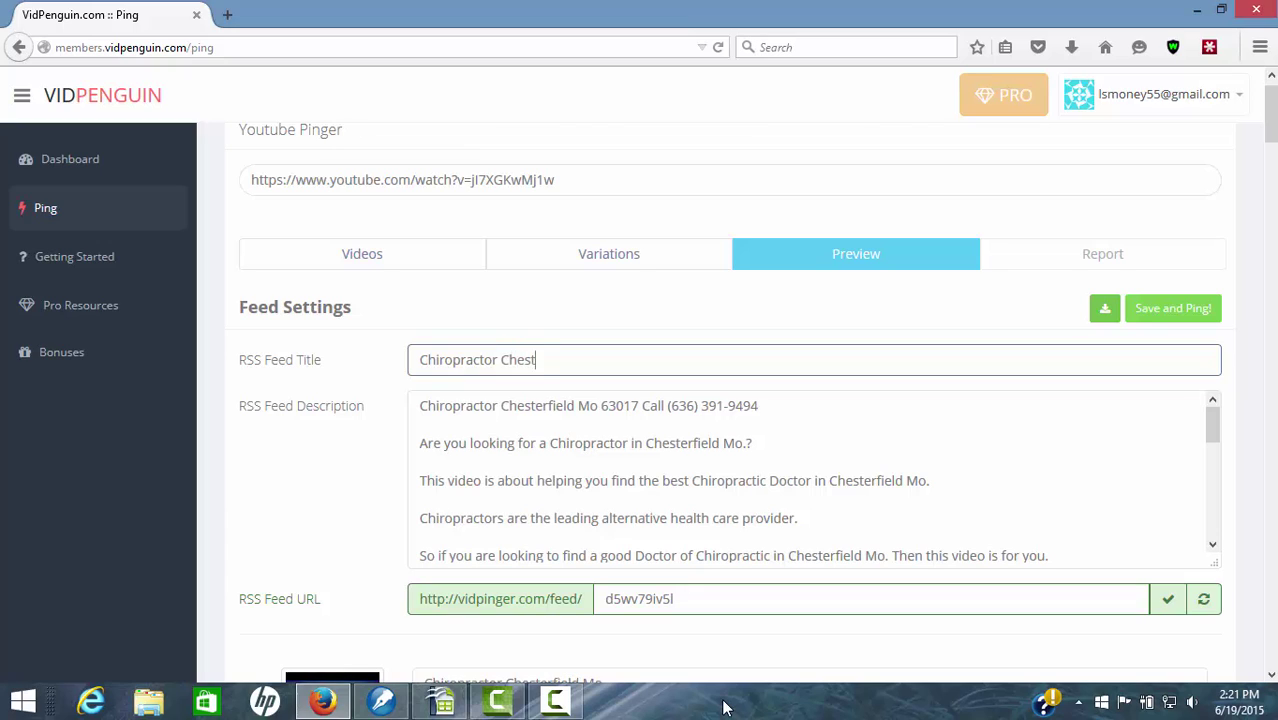
type("erfield Mo")
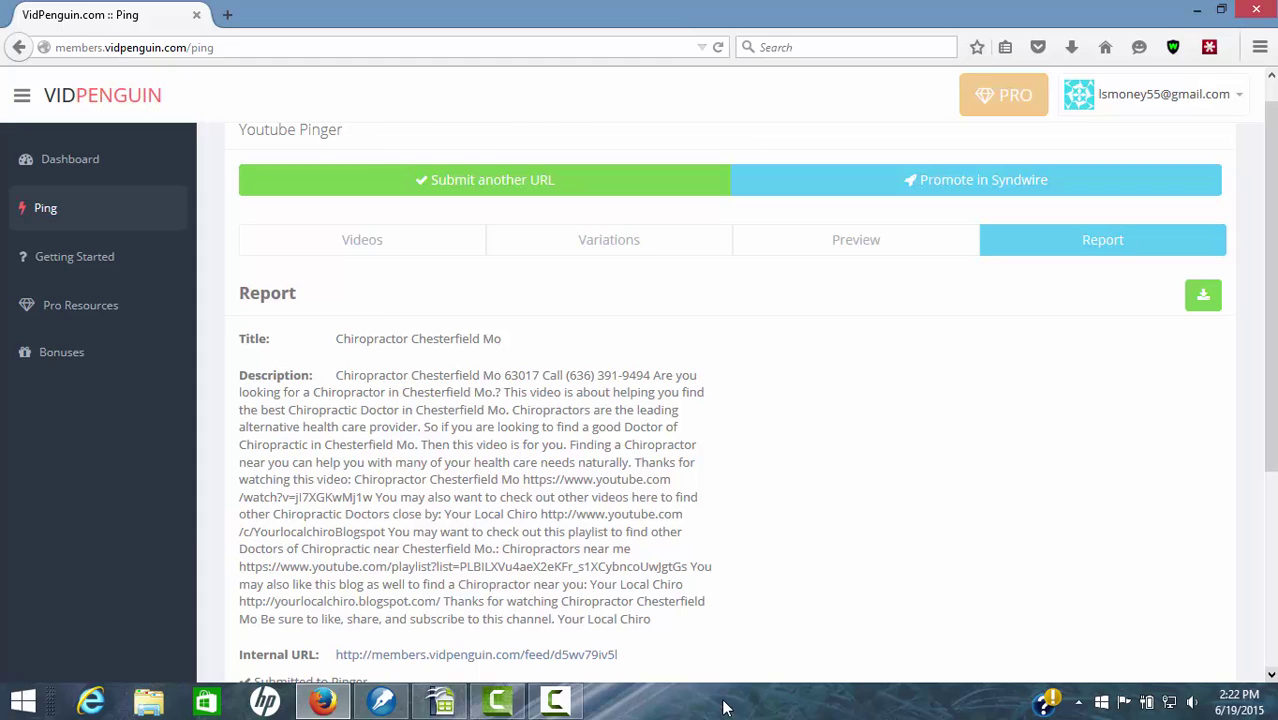
Scroll through the ping report to check the internal and Feedburner feed URLs submitted
scroll(726, 708, "down", 5)
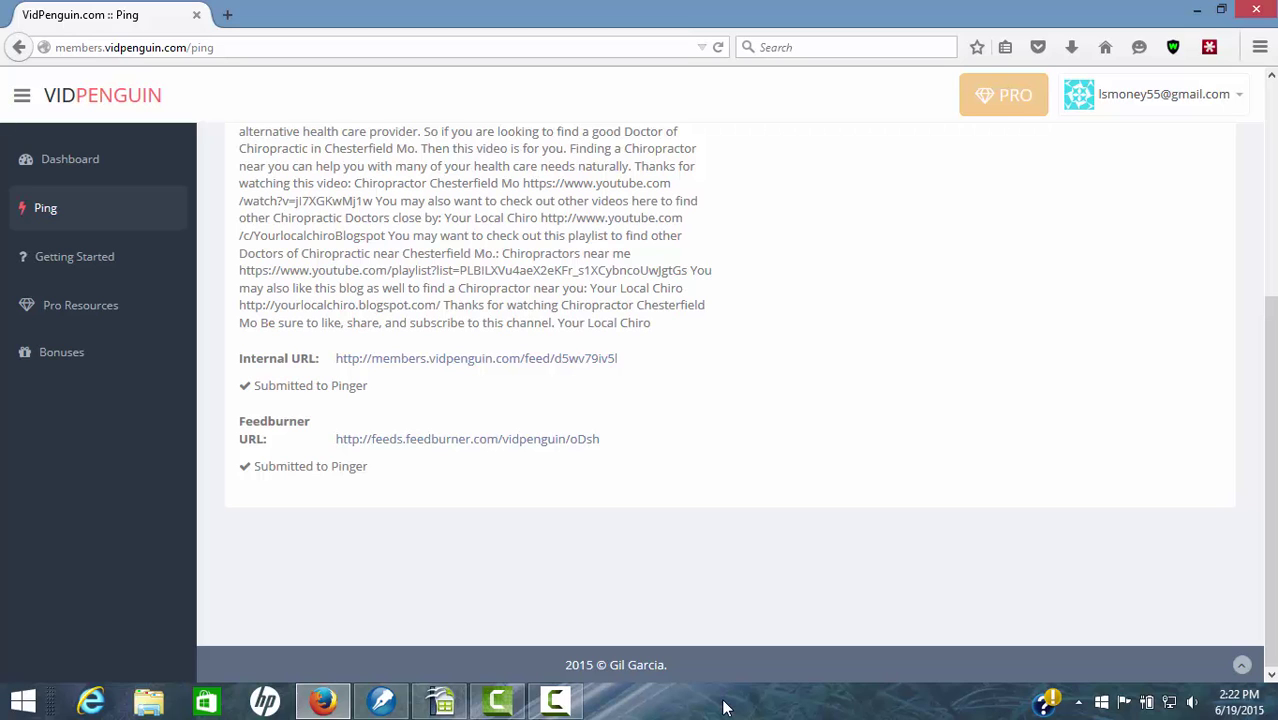
scroll(726, 708, "up", 3)
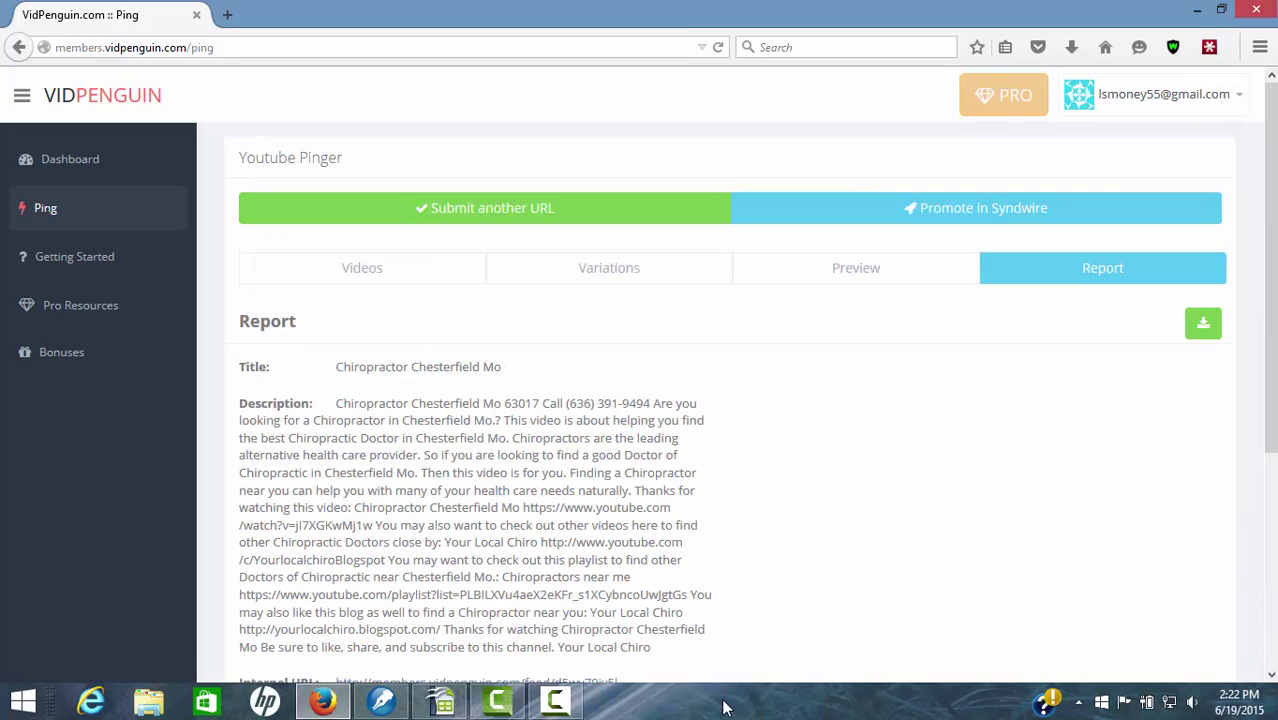
Show the full URL list for the Chiropractor Chesterfield Mo feed from the Dashboard
left_click(70, 159)
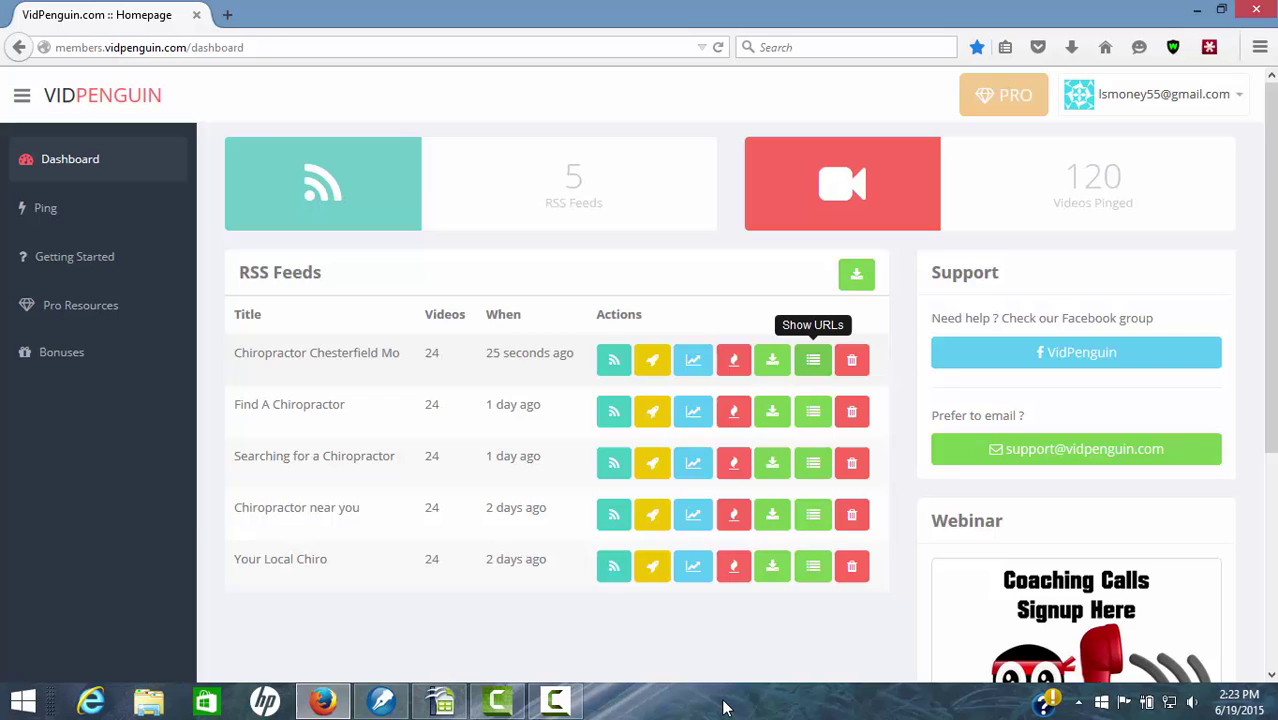
left_click(813, 359)
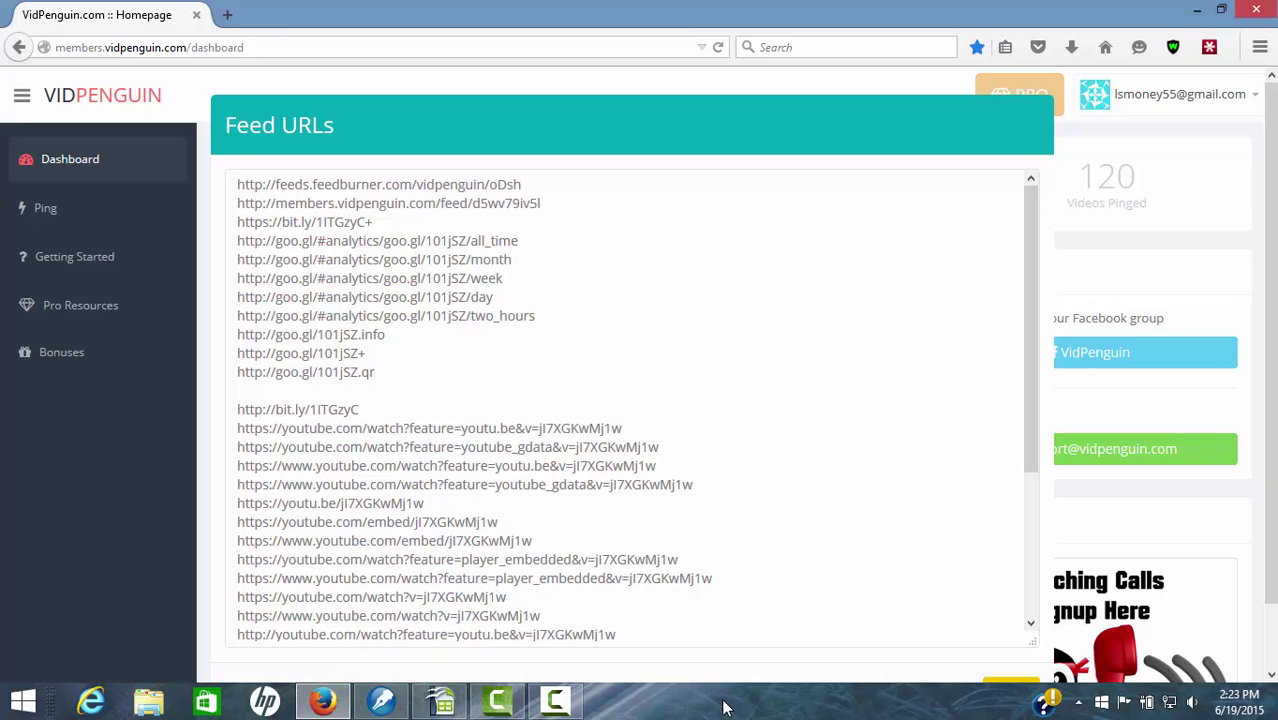
Close the Feed URLs list to return to the dashboard's RSS Feeds table
key("Escape")
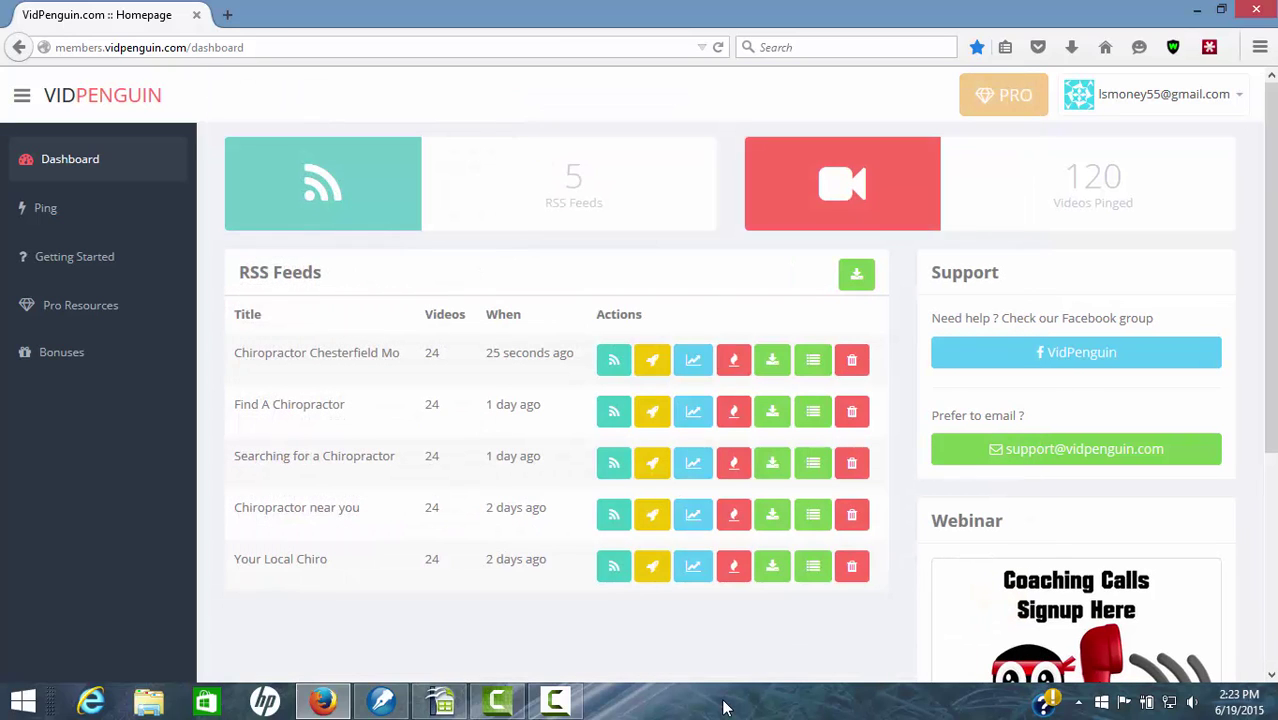